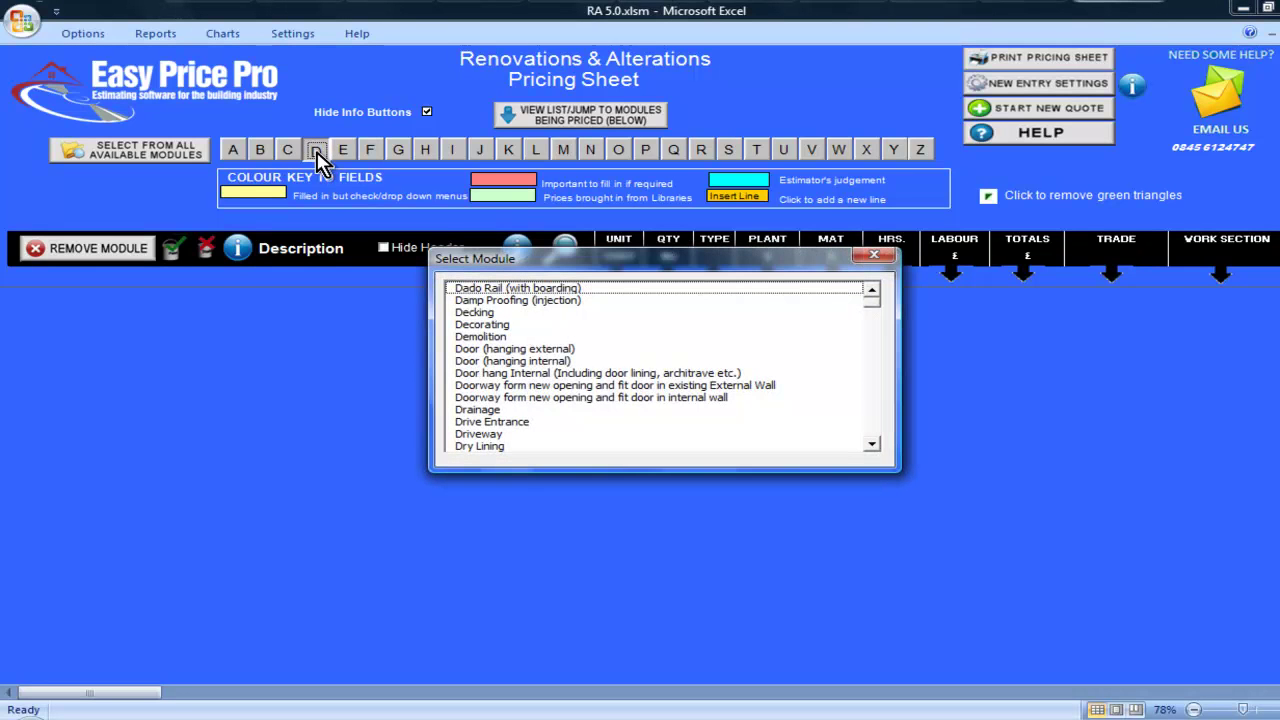
Add the Decking module to the sheet and select its Length of Decking cell.
click(474, 313)
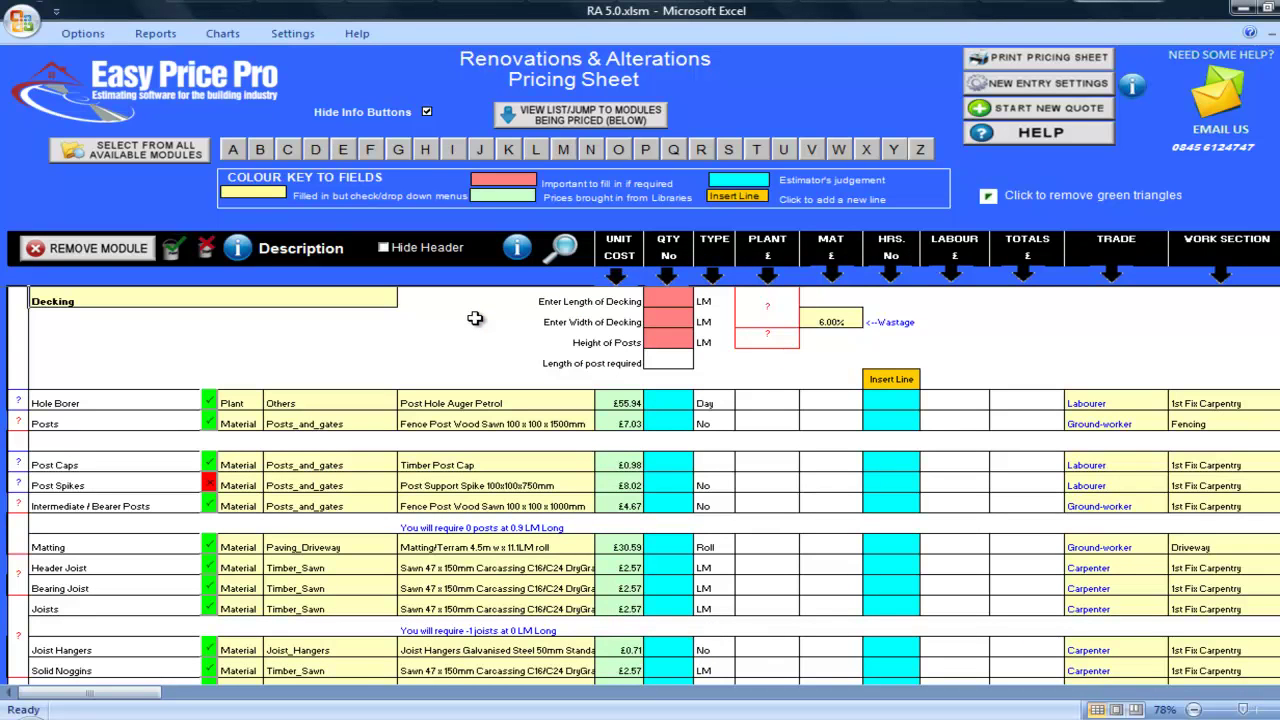
click(662, 297)
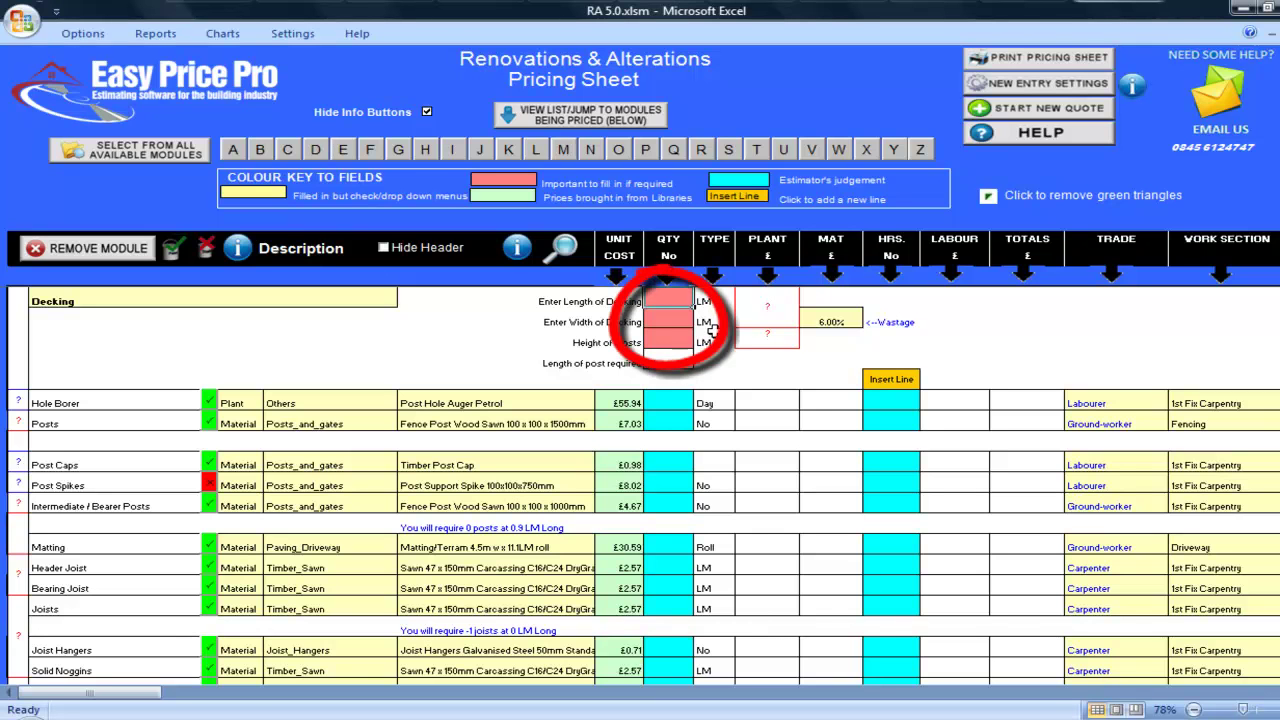
Enter deck dimensions of 4 LM width and 5.4 LM length in Dimensions of Deck.
click(762, 327)
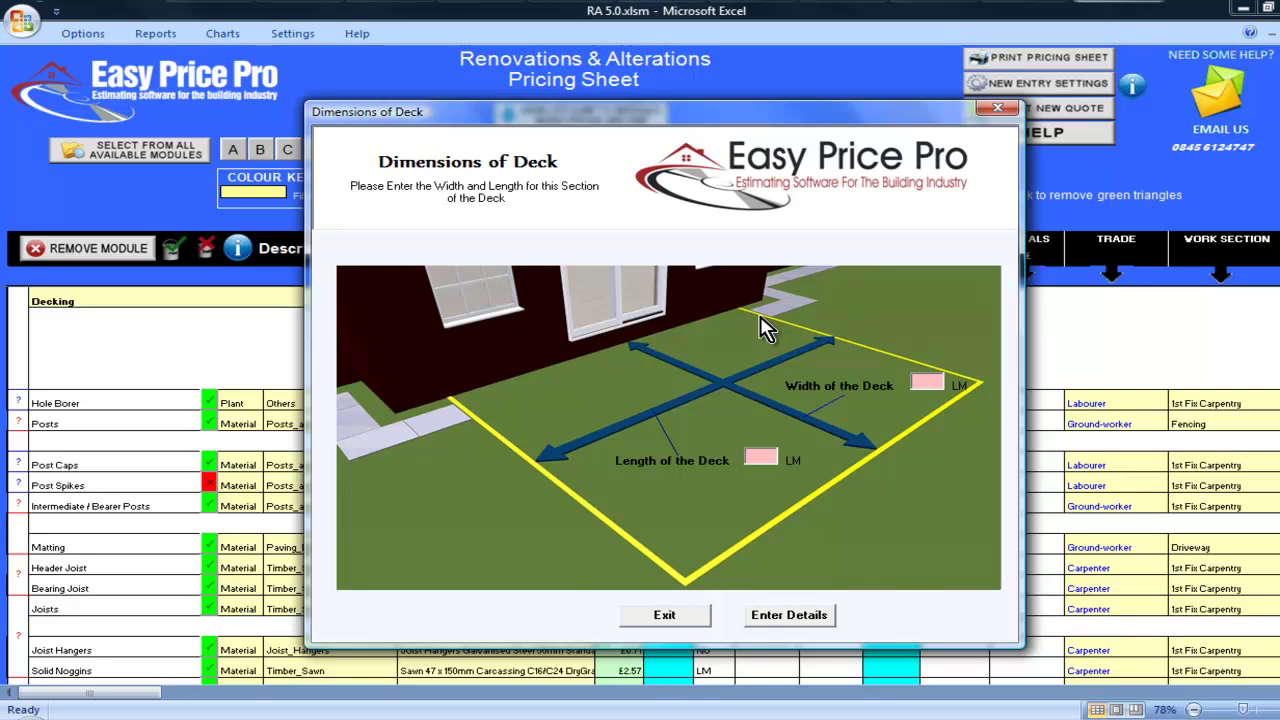
click(928, 383)
text(4)
click(765, 457)
text(5.4)
click(792, 614)
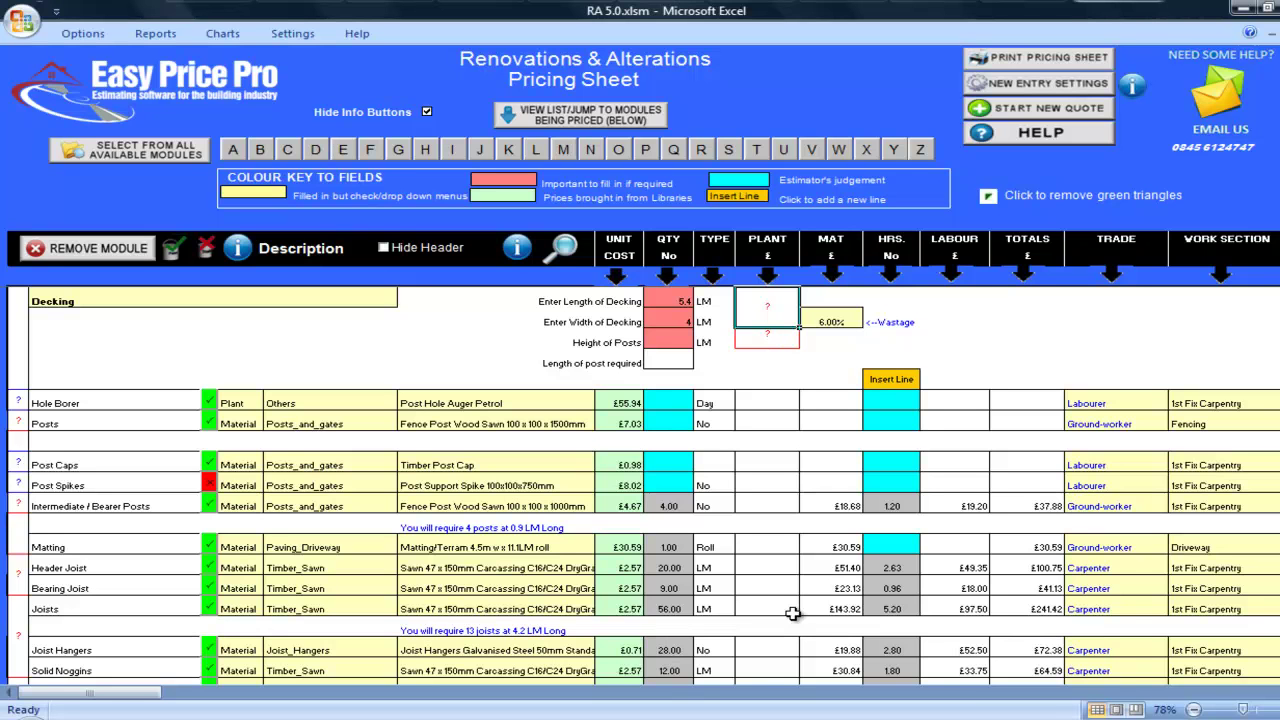
Set the post height to 1.4 LM with 1 additional post.
click(780, 340)
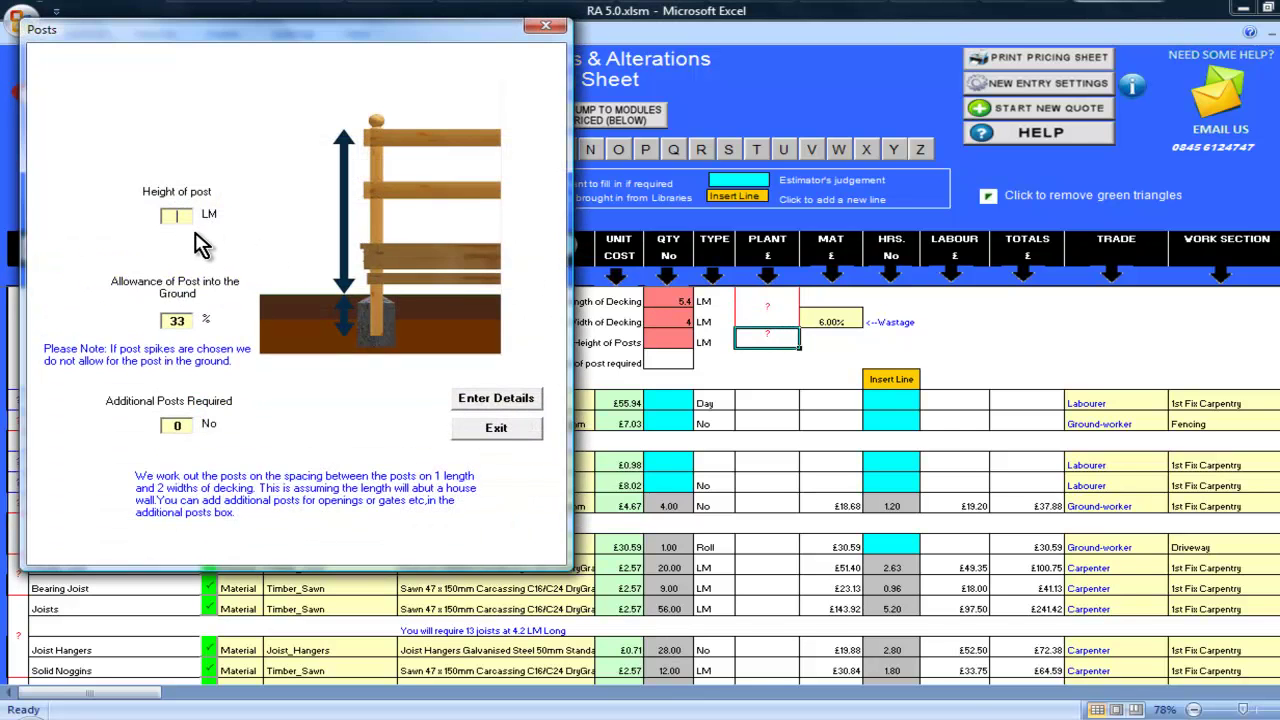
text(1.4)
text(1)
click(476, 402)
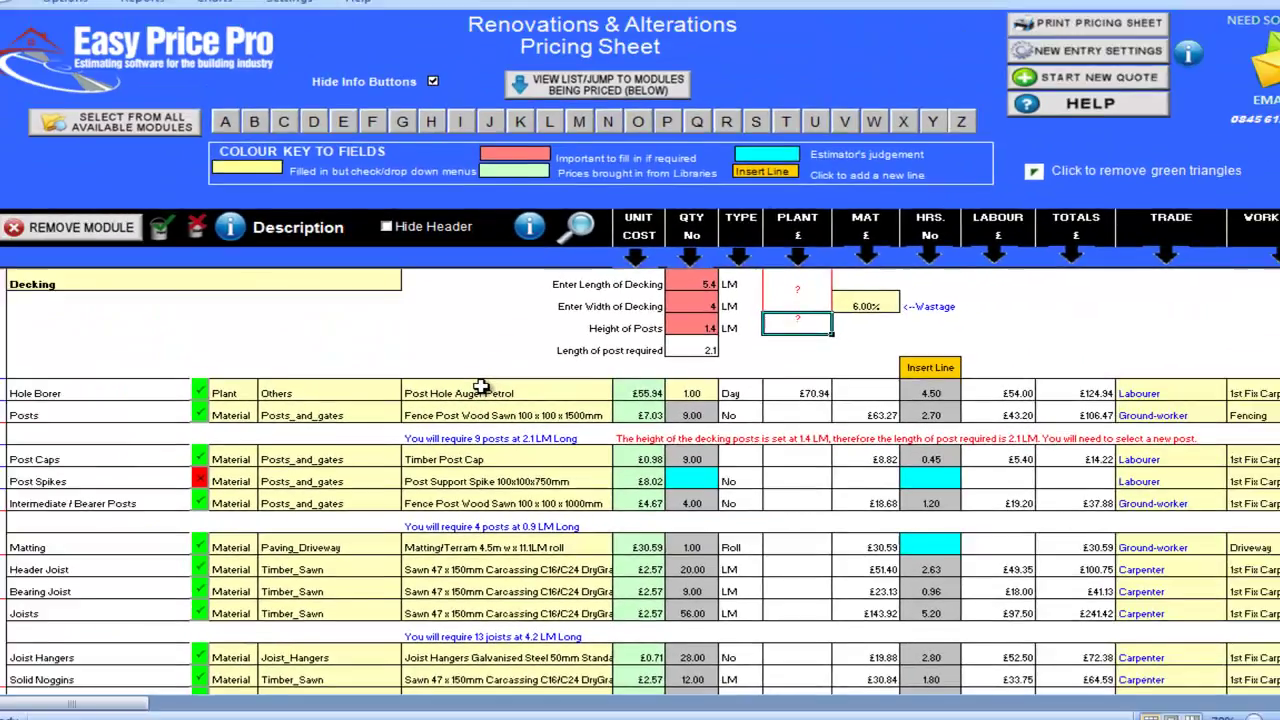
click(801, 325)
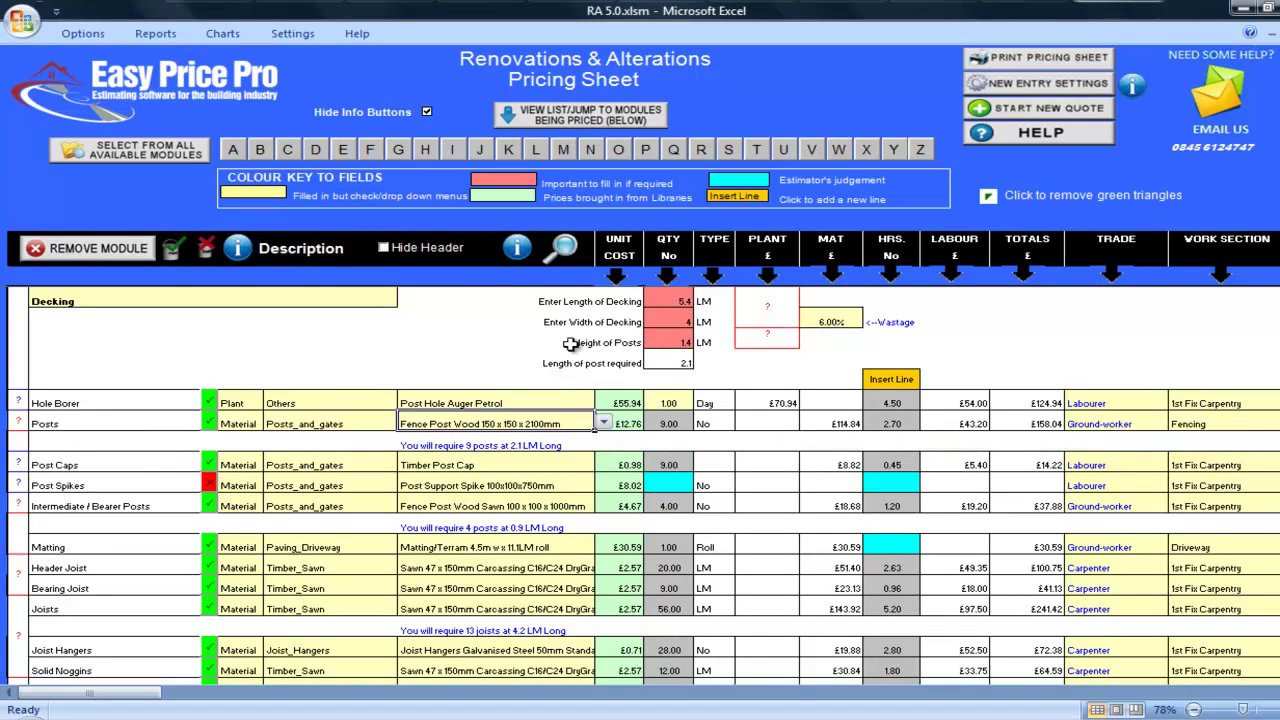
click(545, 258)
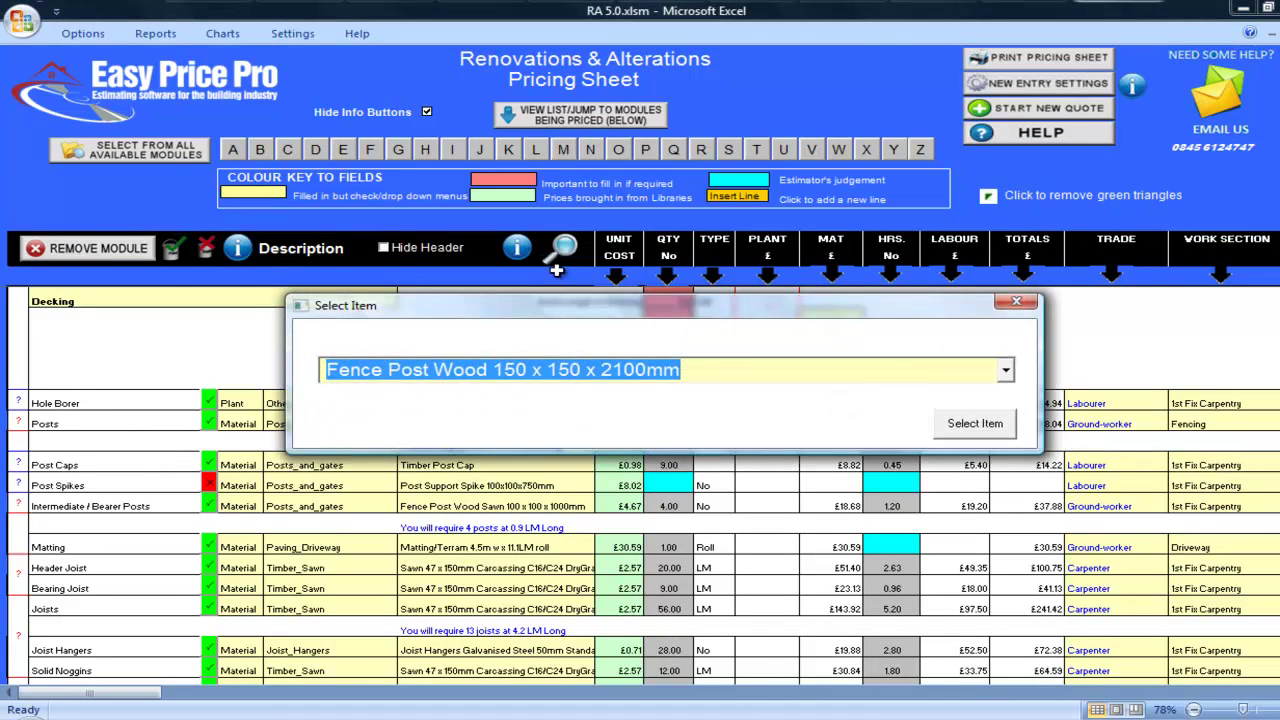
click(1008, 370)
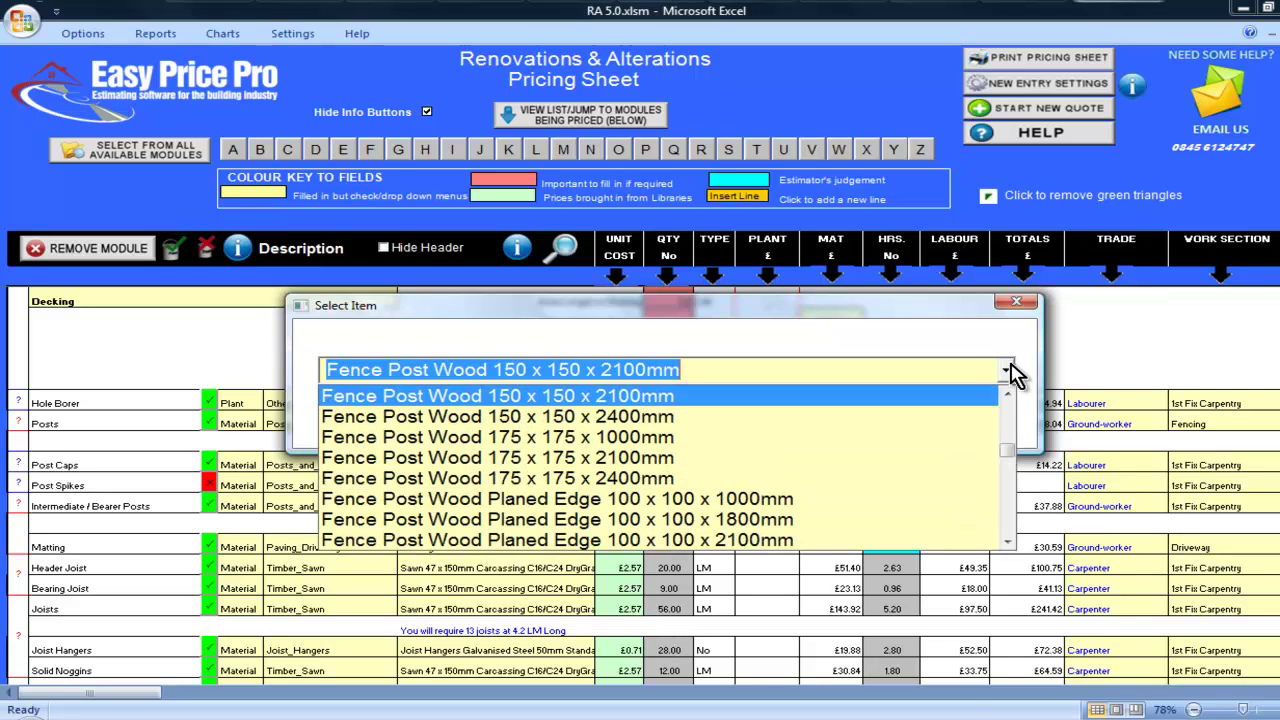
click(1008, 370)
click(990, 423)
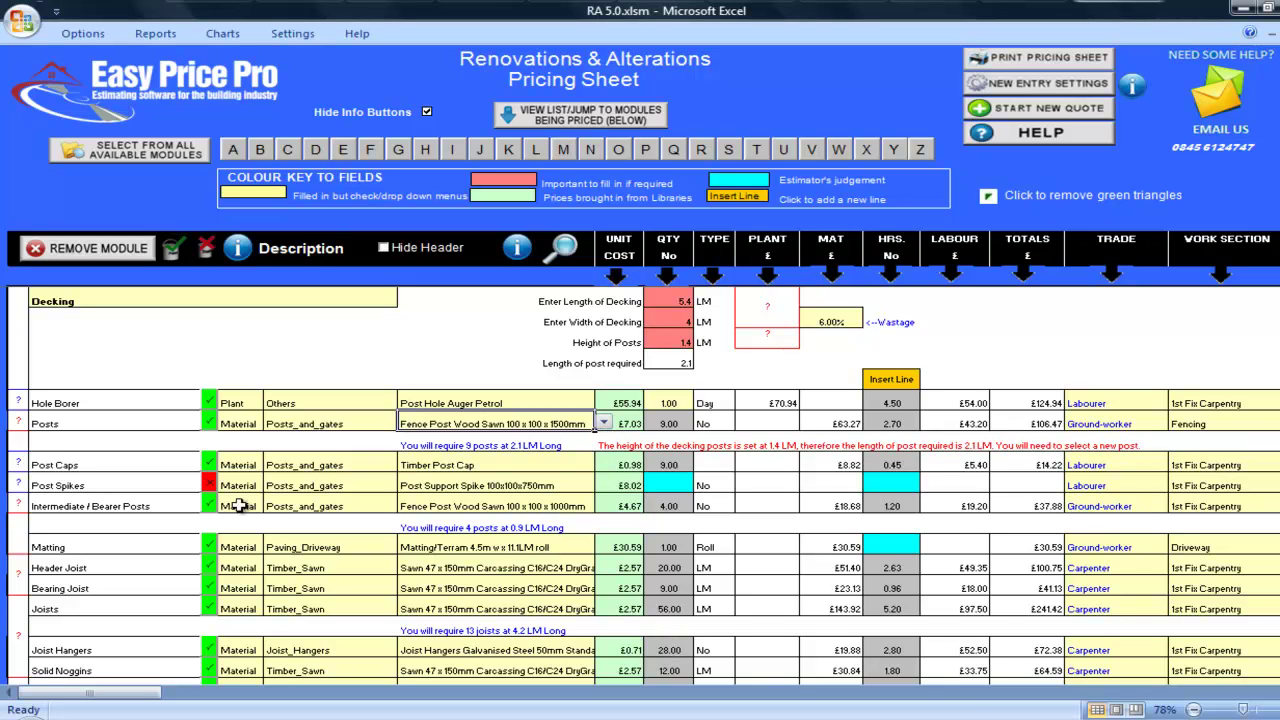
Untick Intermediate / Bearer Posts and choose the length-ways bearer layout under Header Joist.
click(209, 506)
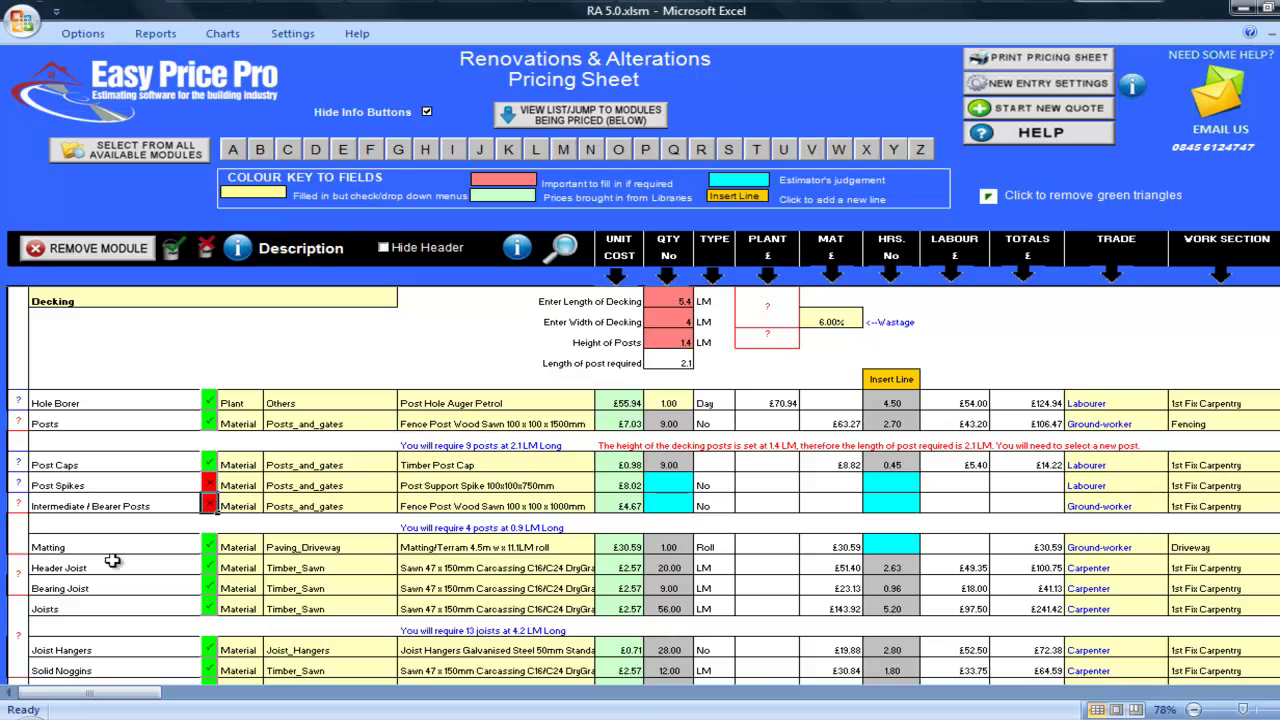
click(17, 587)
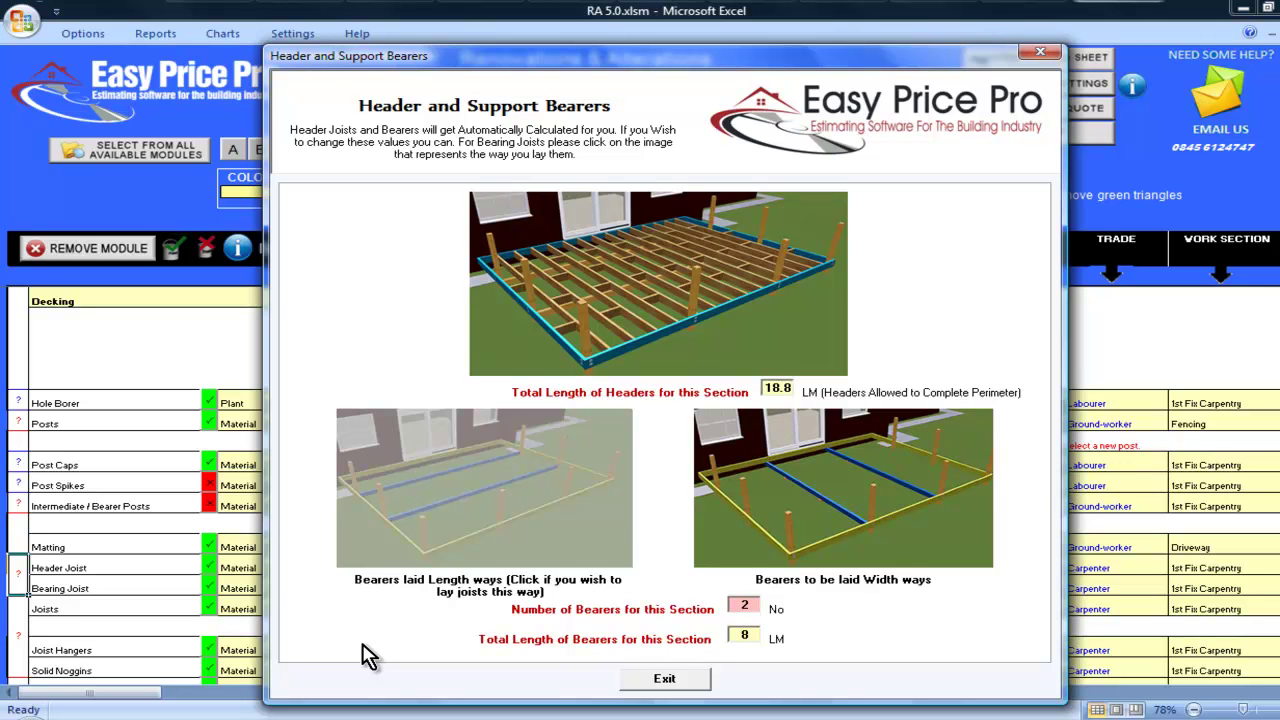
click(434, 545)
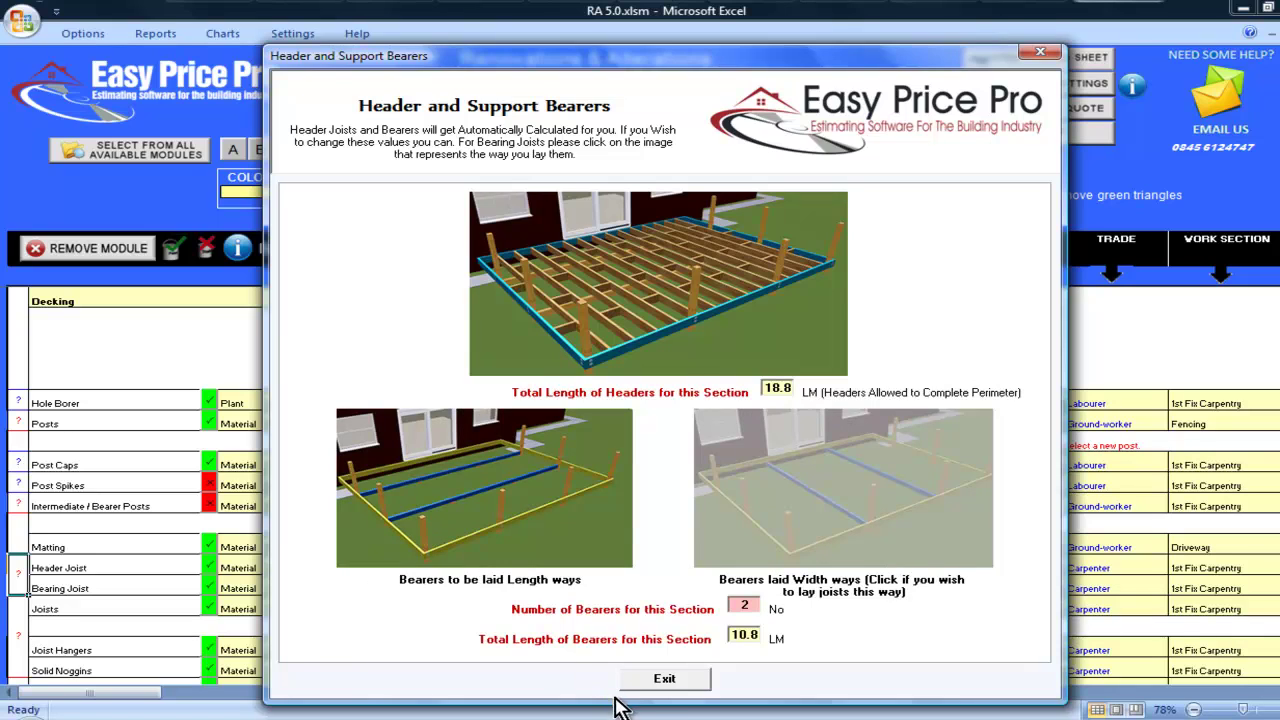
click(664, 680)
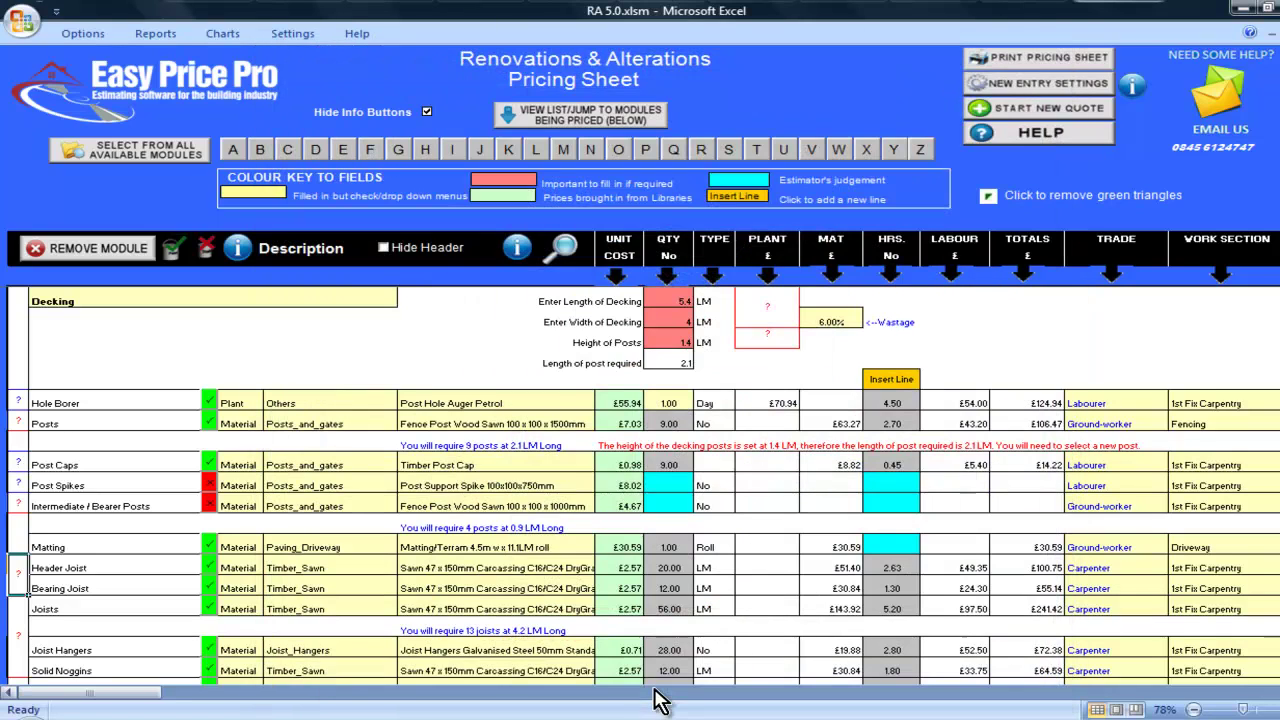
Set Centers Between Joists to 0.45 LM in the joist settings.
scroll(645, 685, down, 1)
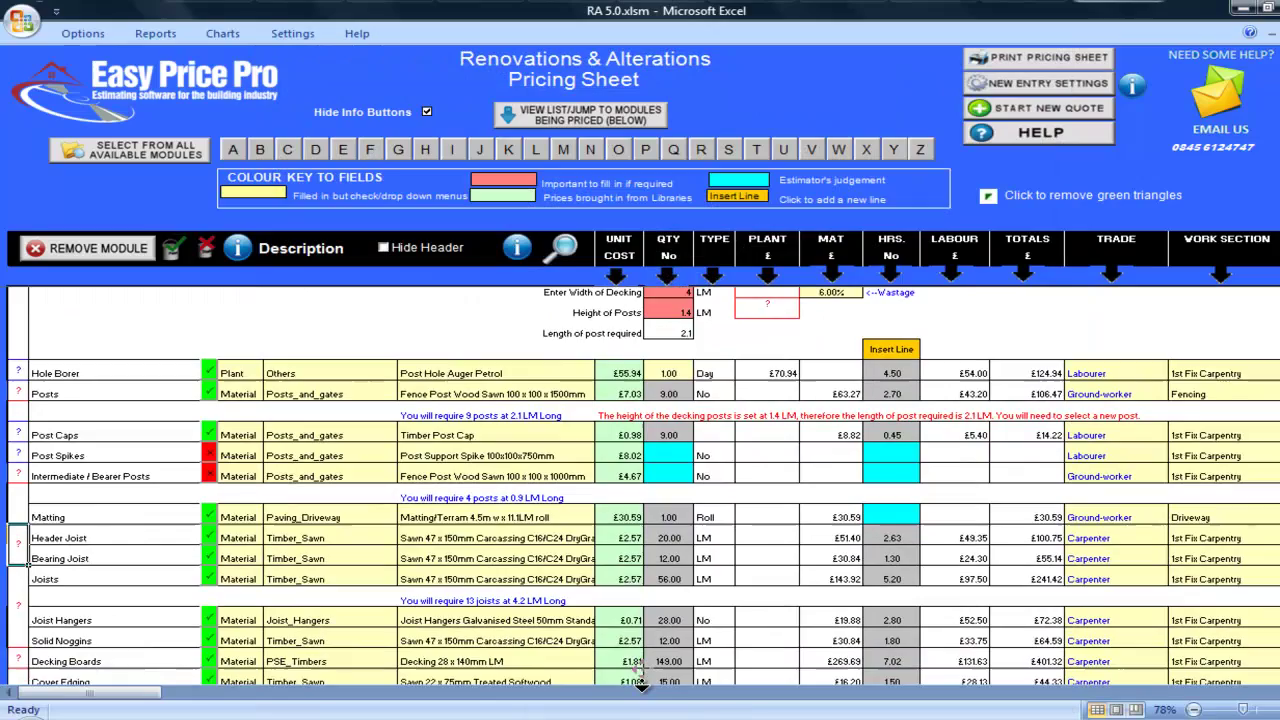
scroll(641, 685, down, 2)
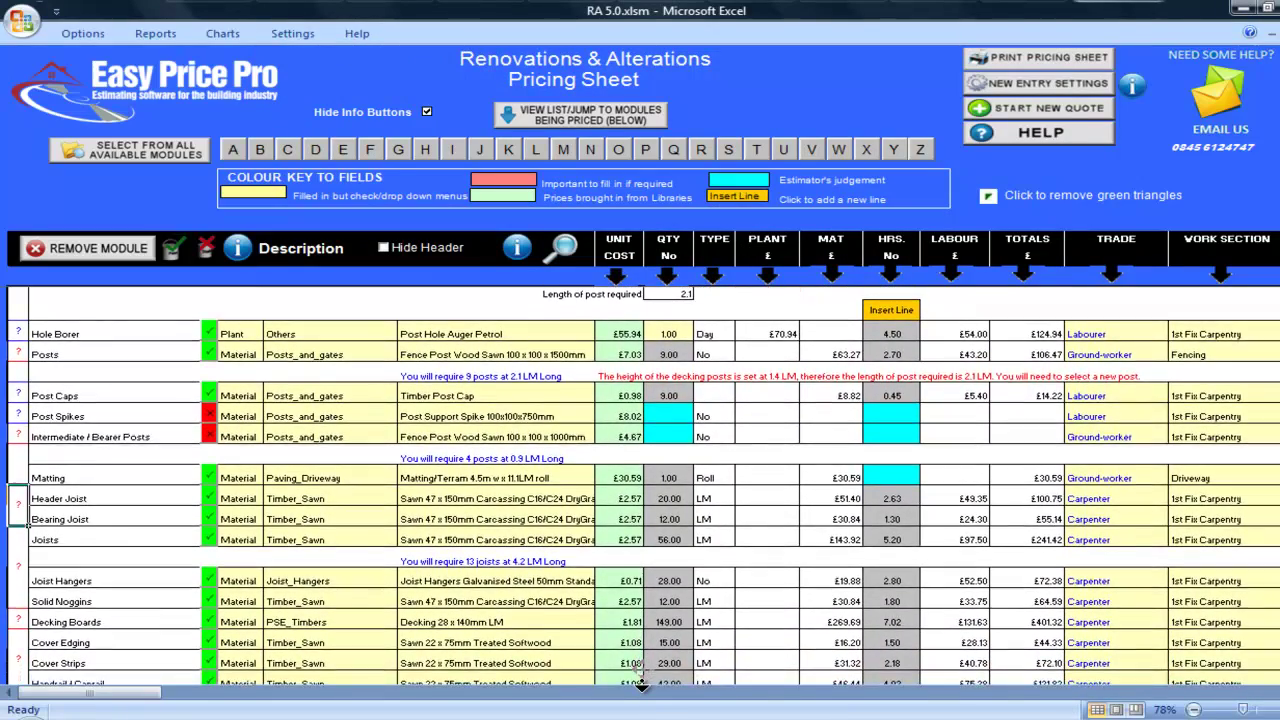
scroll(641, 685, down, 2)
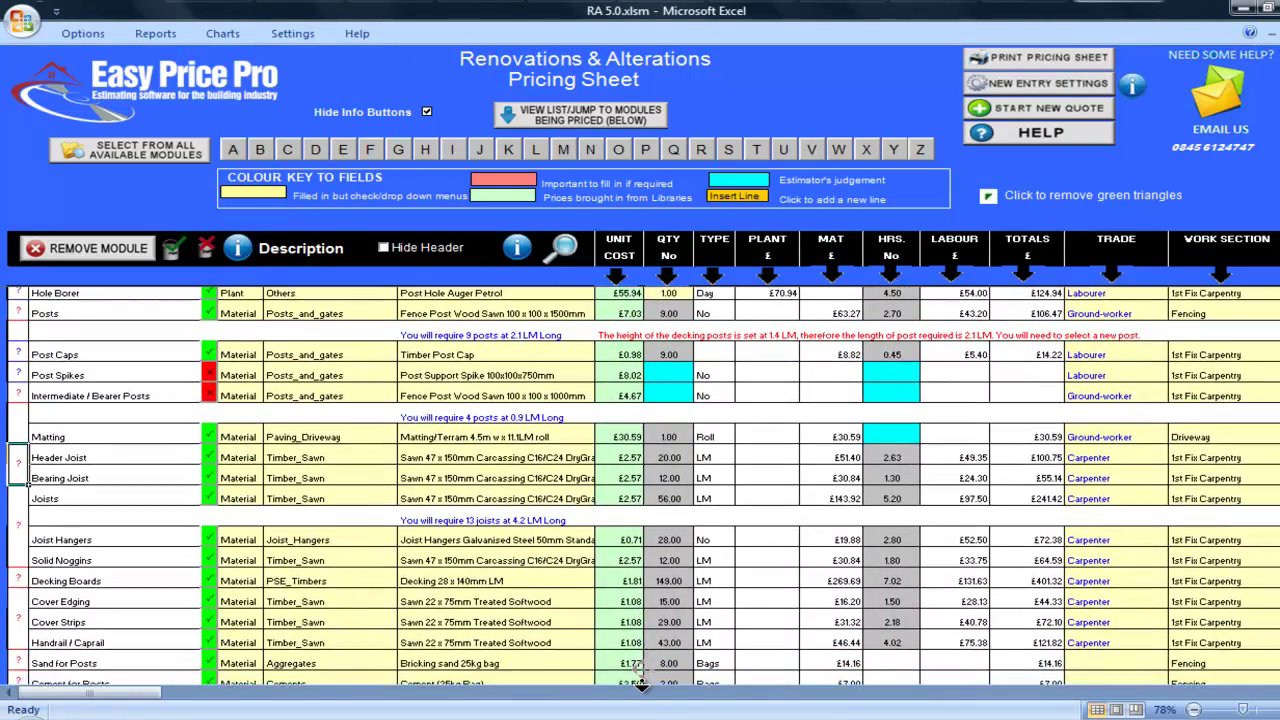
scroll(641, 685, down, 2)
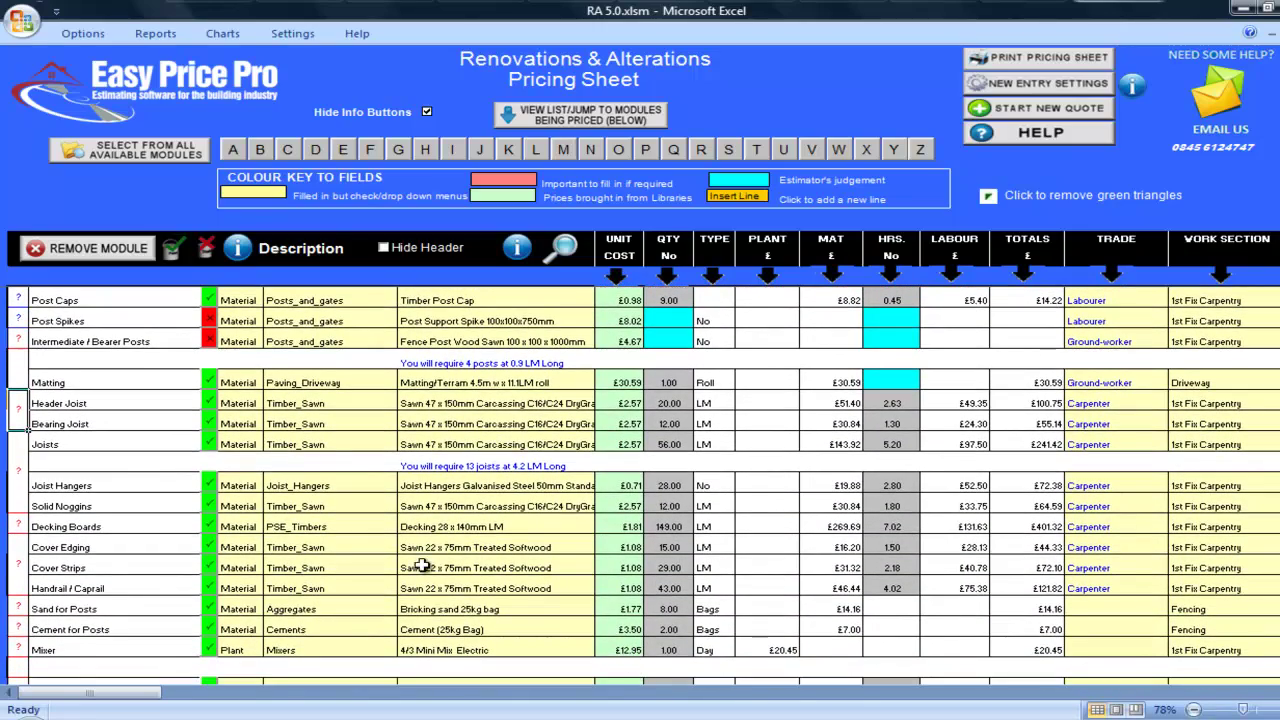
click(19, 486)
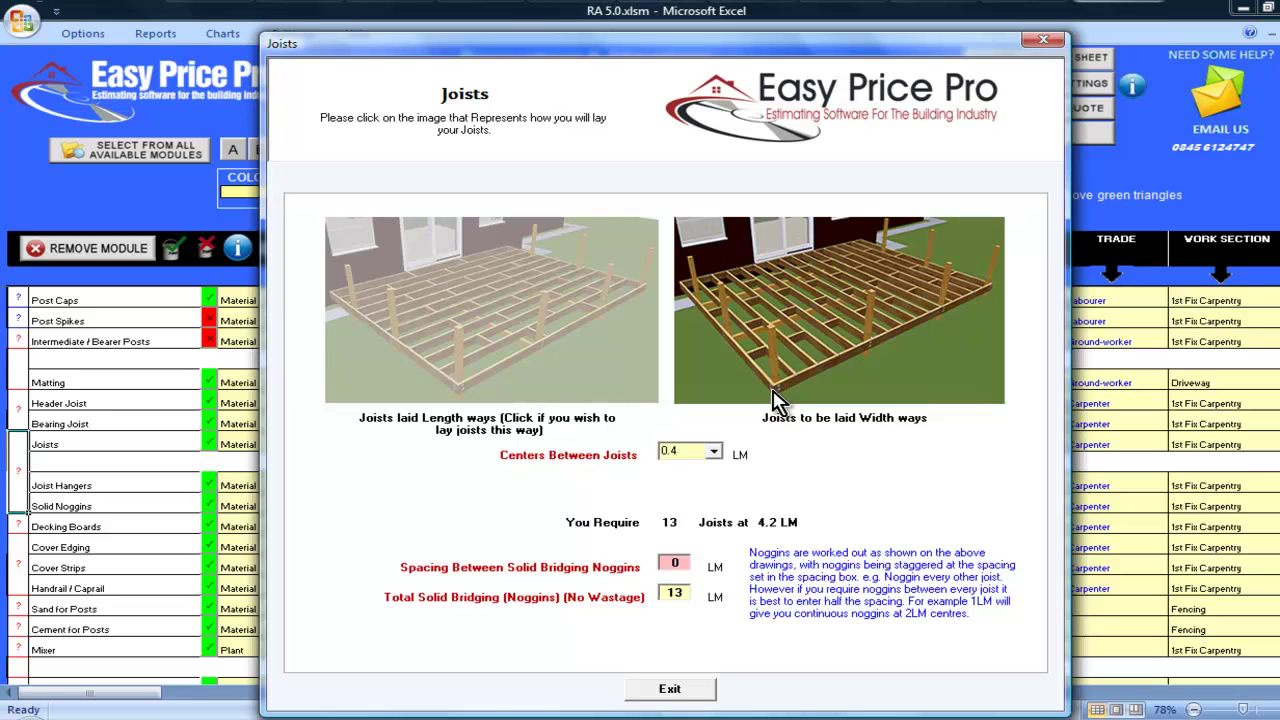
click(714, 451)
click(707, 481)
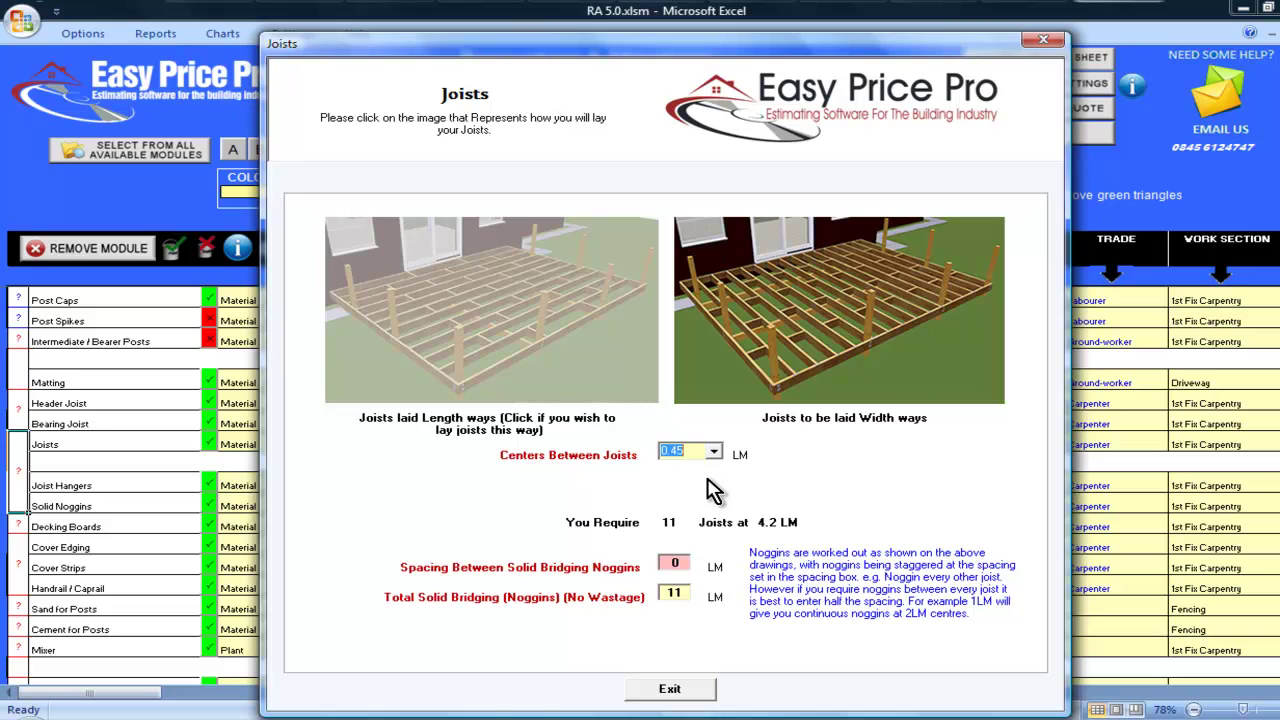
click(682, 563)
click(690, 688)
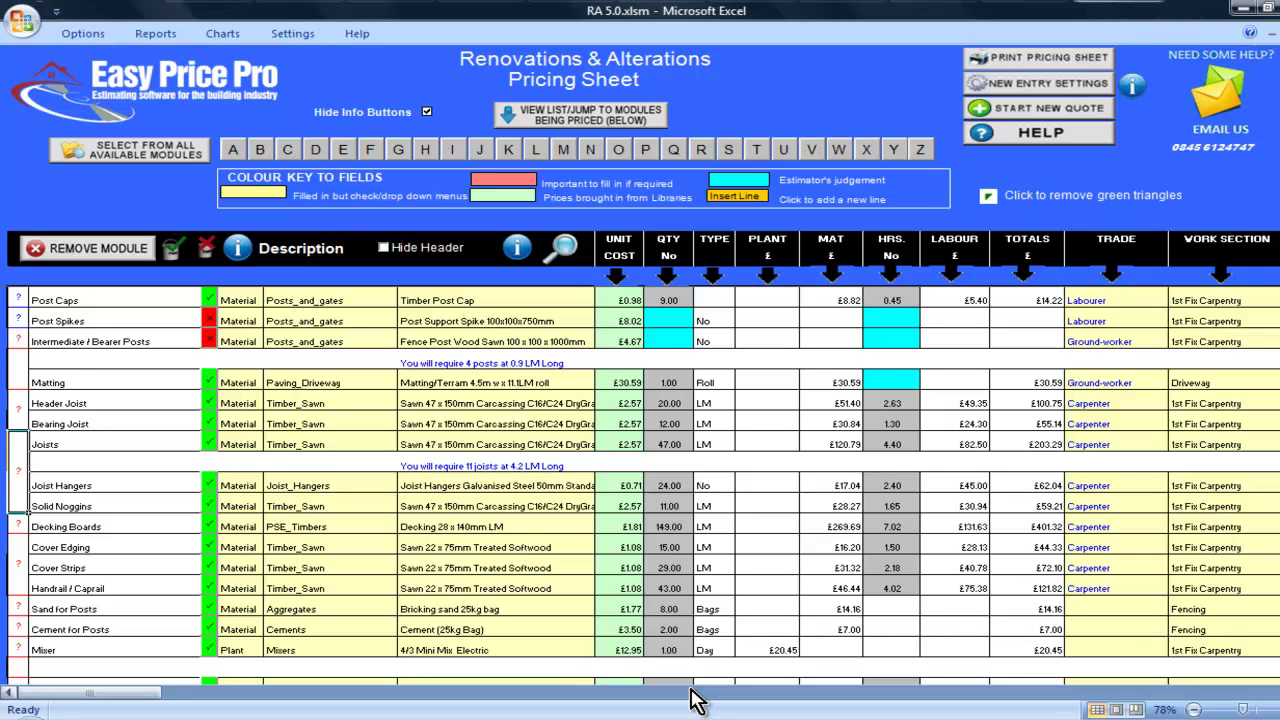
click(19, 525)
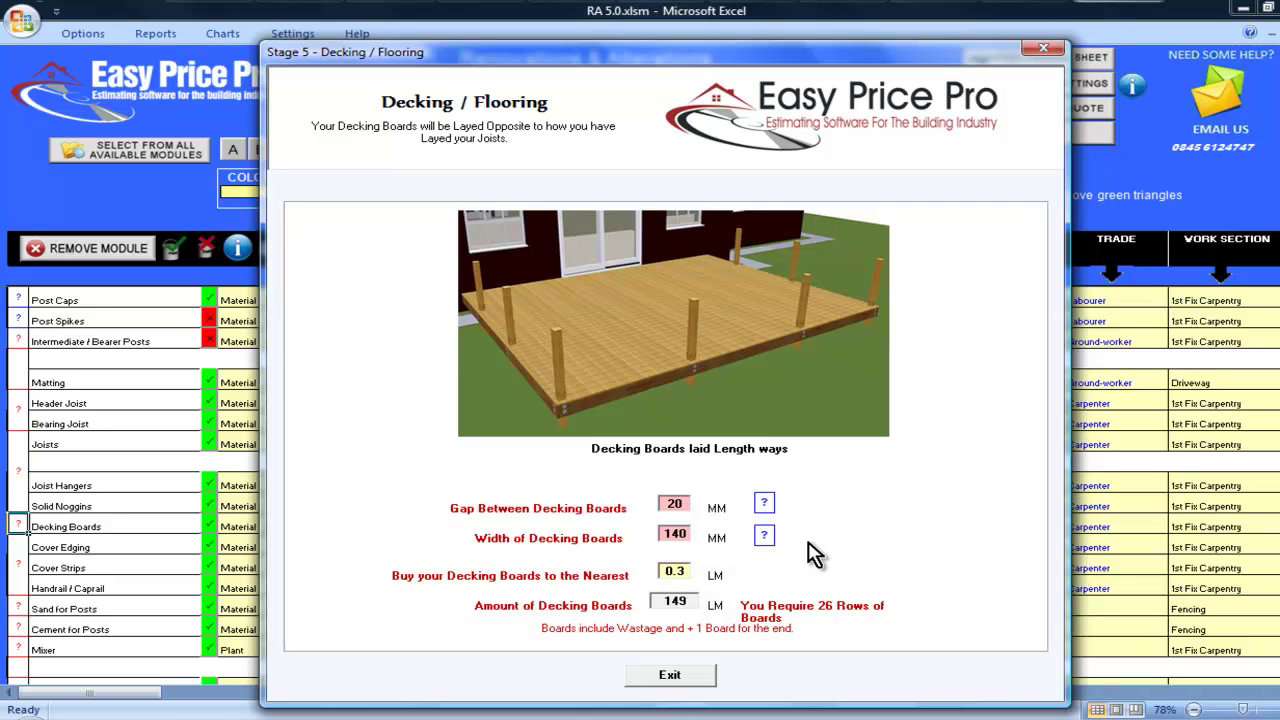
click(768, 508)
mouse_move(765, 540)
click(679, 675)
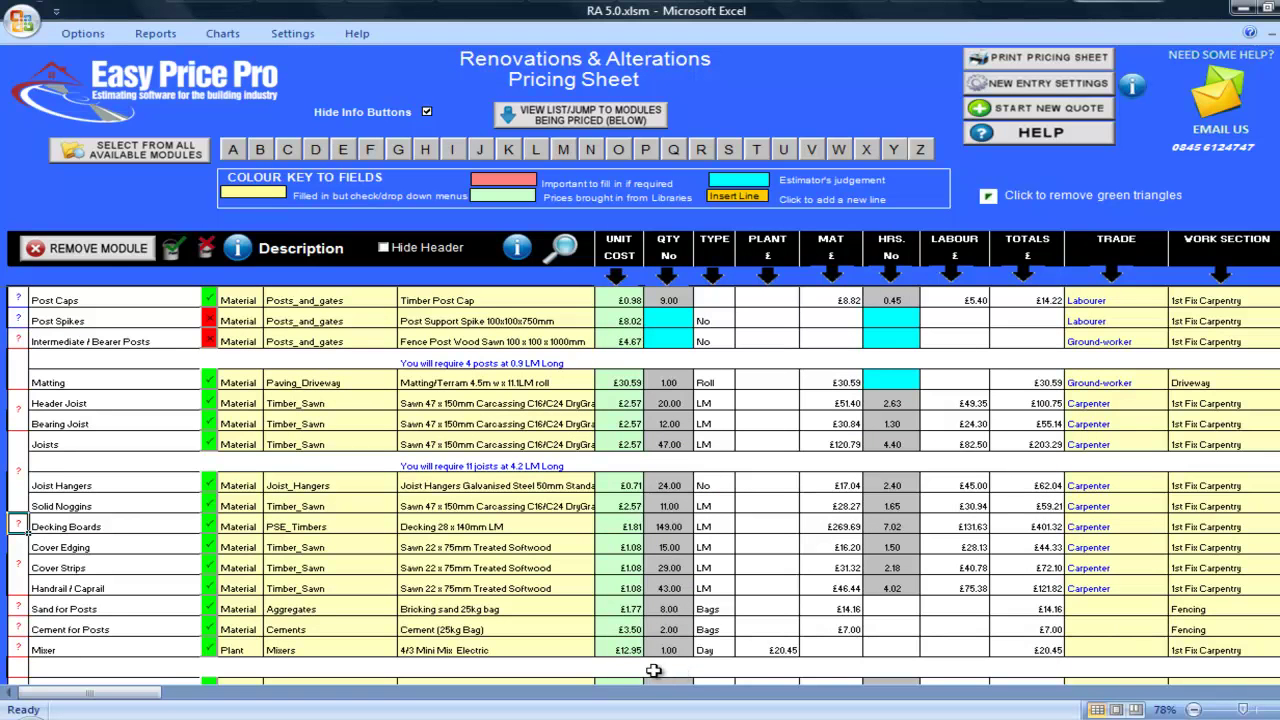
In Covering, set Rows of Cover Strips to 3 and Rows of HandRail to 2.
click(22, 580)
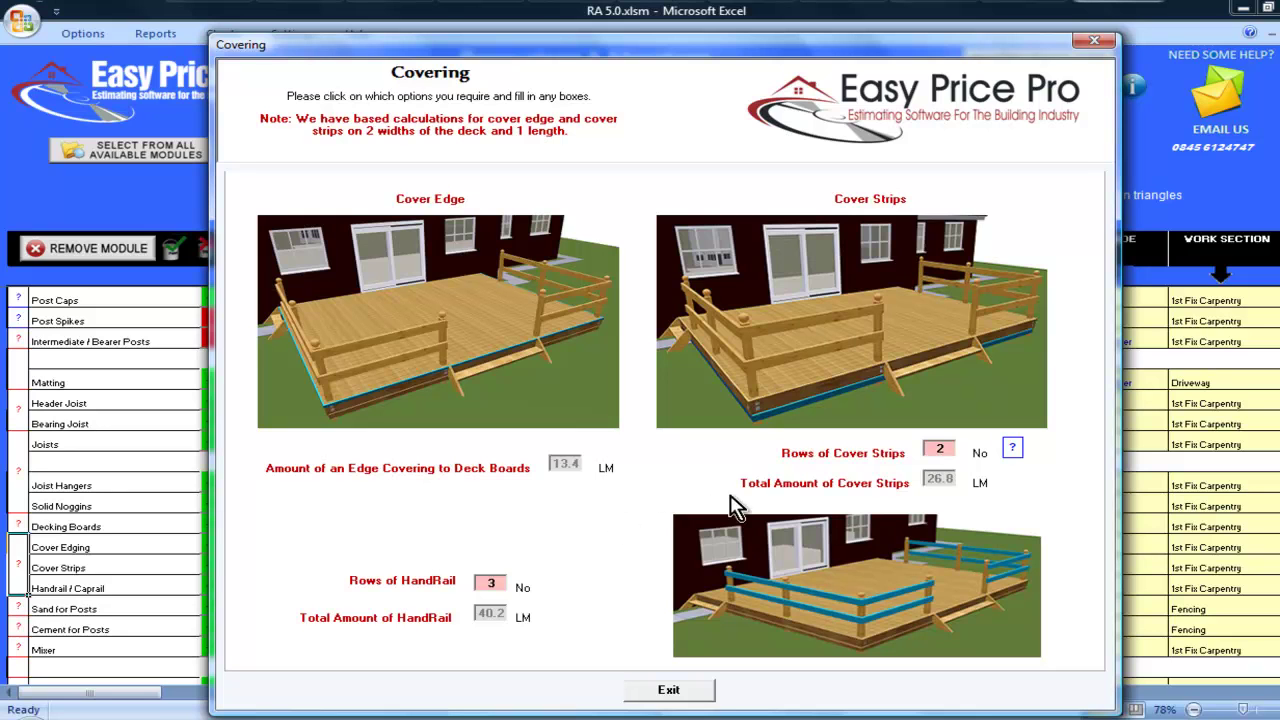
click(1012, 449)
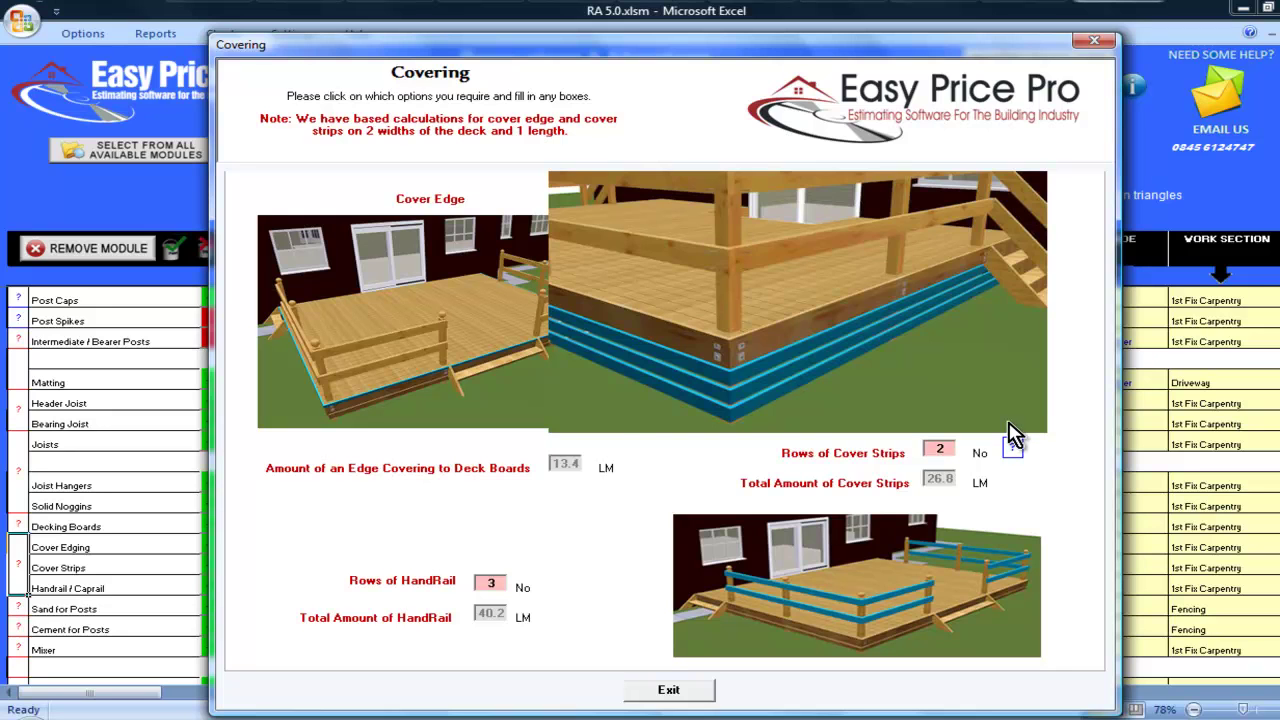
click(1008, 423)
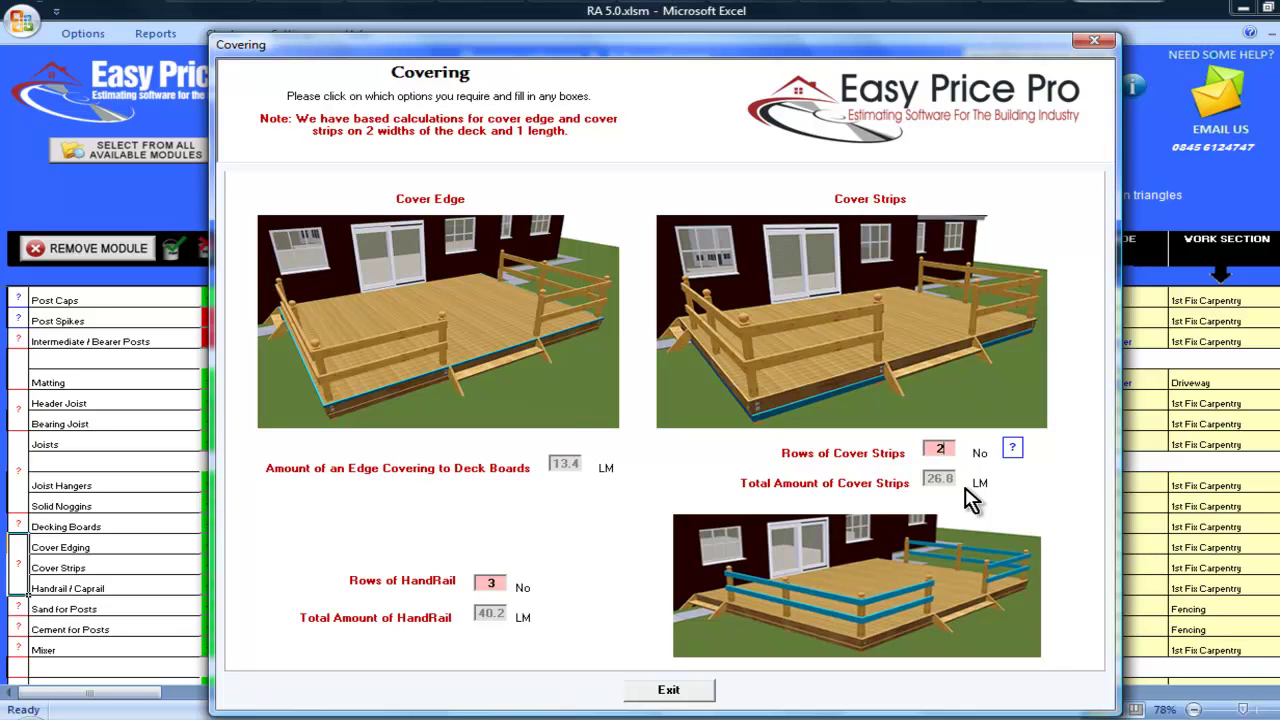
key(BackSpace)
text(3)
double_click(488, 584)
text(2)
click(652, 690)
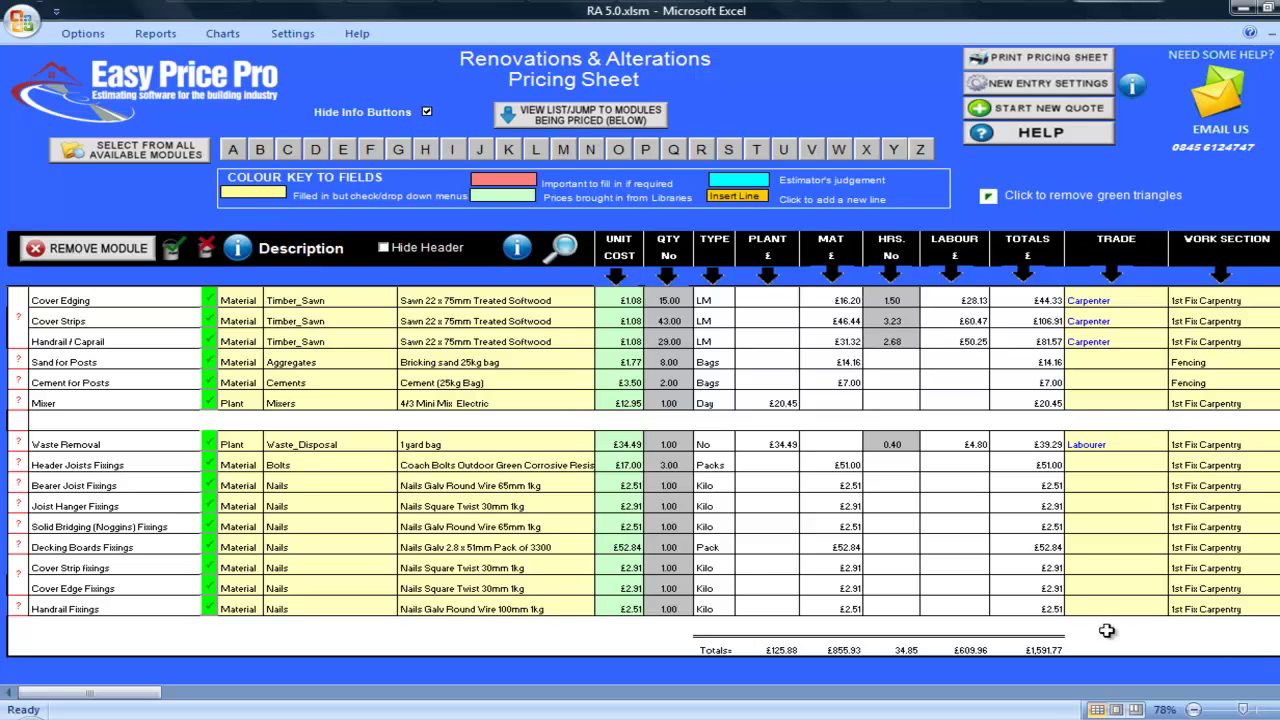
Add a duplicate Decking module and append '2nd Tier' to its title.
click(315, 150)
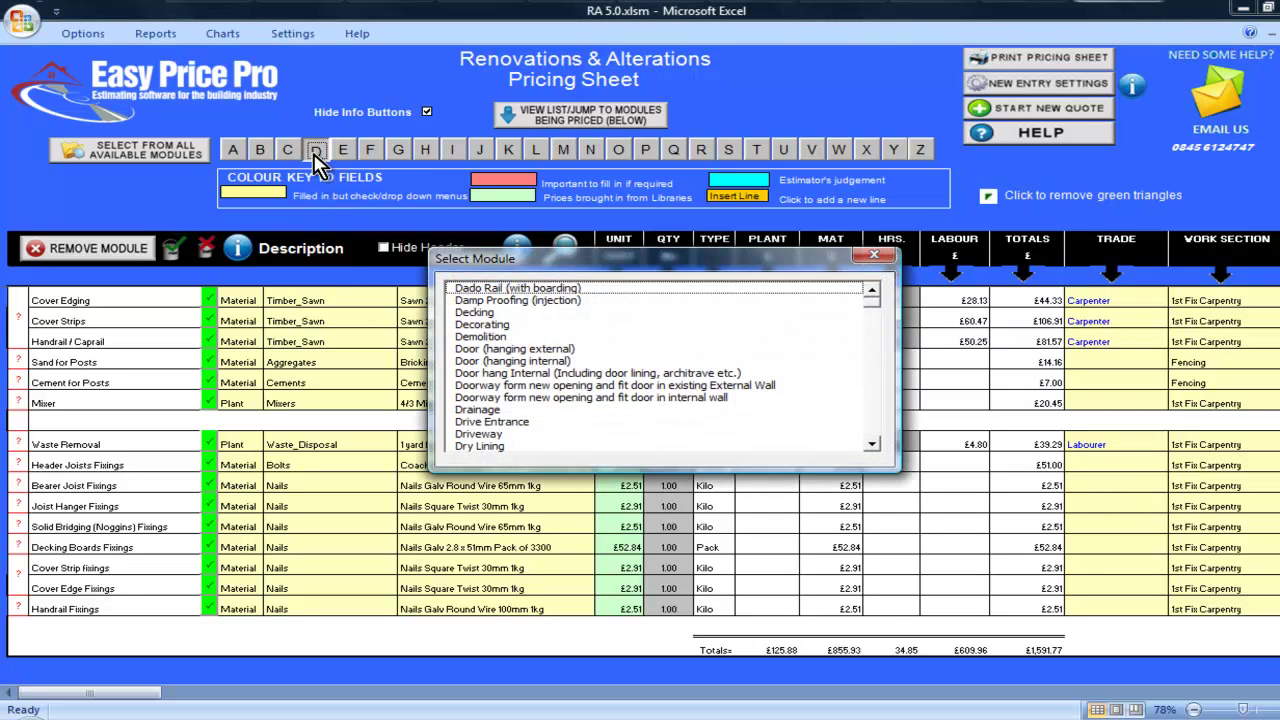
double_click(490, 312)
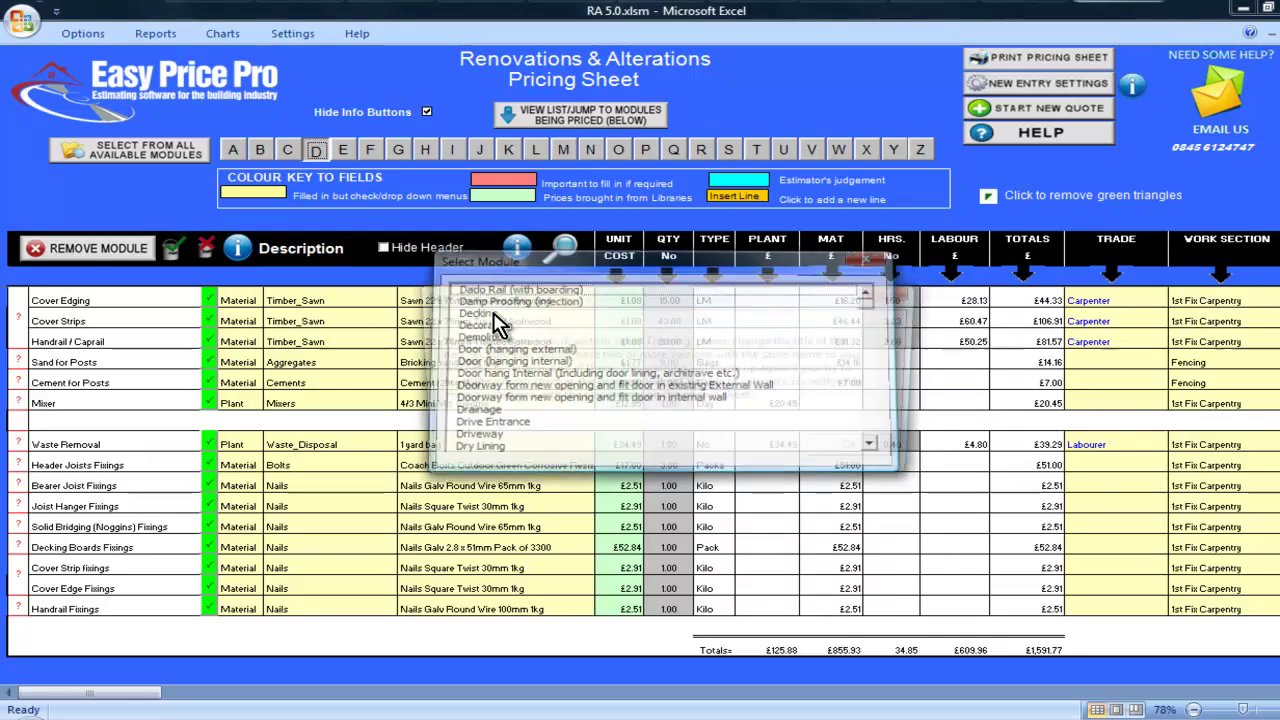
click(836, 450)
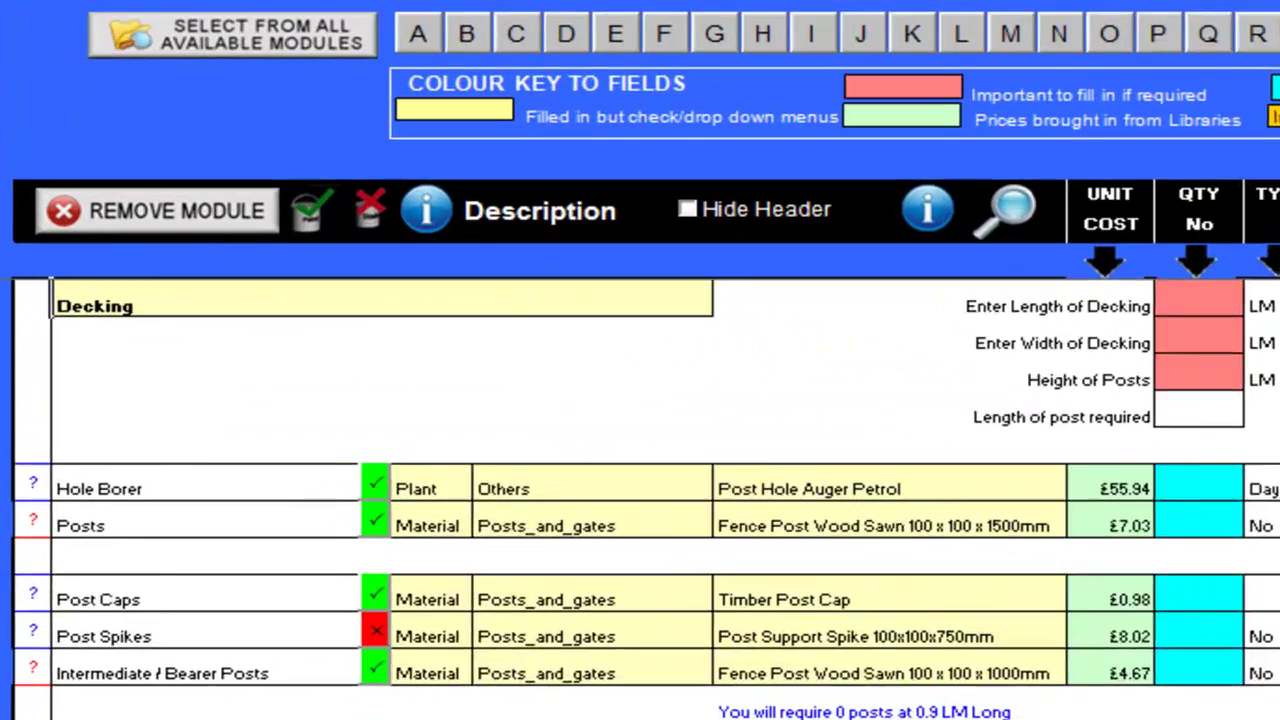
double_click(326, 296)
text(2nd Tier)
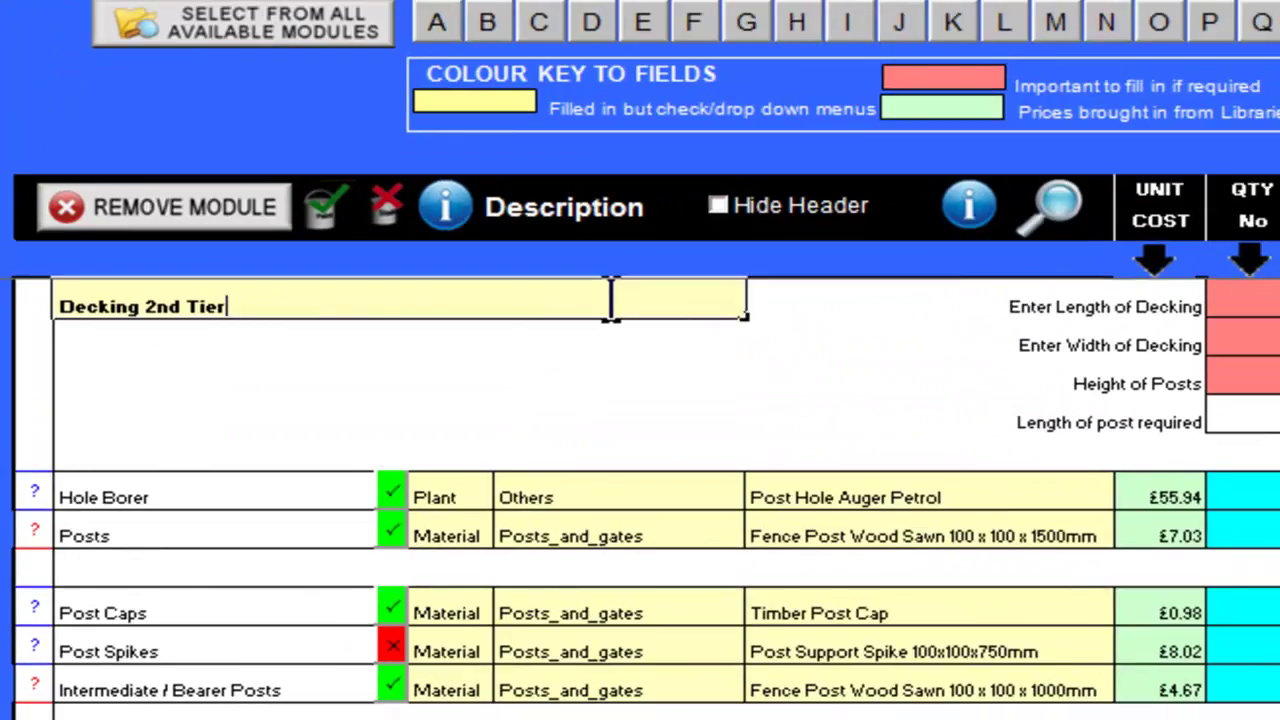